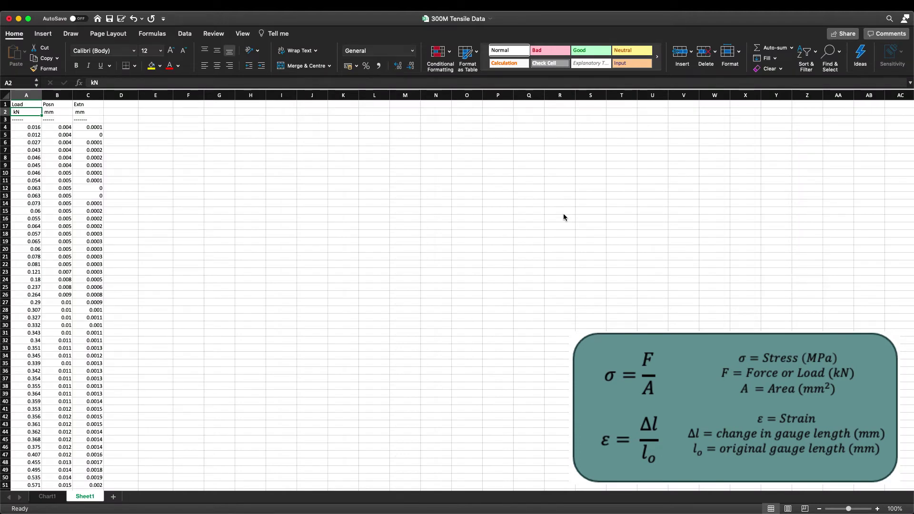
# Label I4 'GL' and I5 'CSA', entering 12.73 in J4 and 16.046 in J5.
pyautogui.click(285, 129)
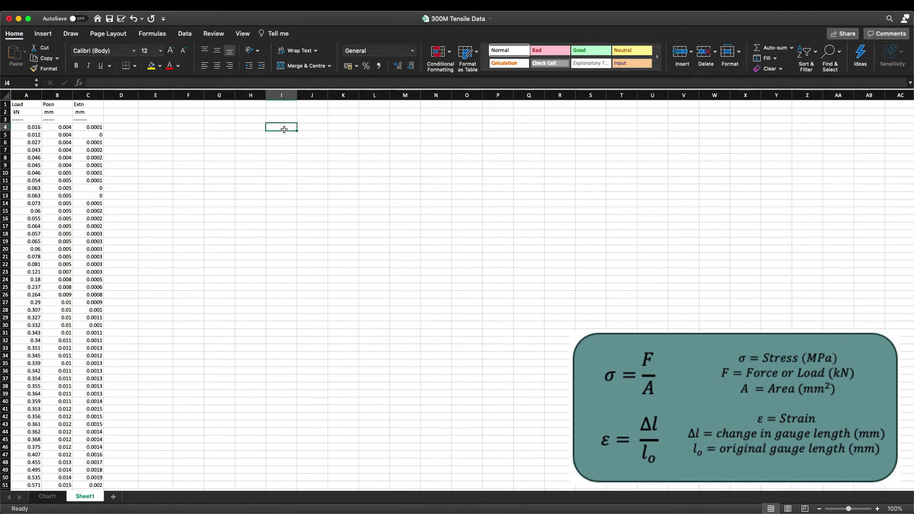
pyautogui.write('GL')
pyautogui.press('Return')
pyautogui.write('CSA')
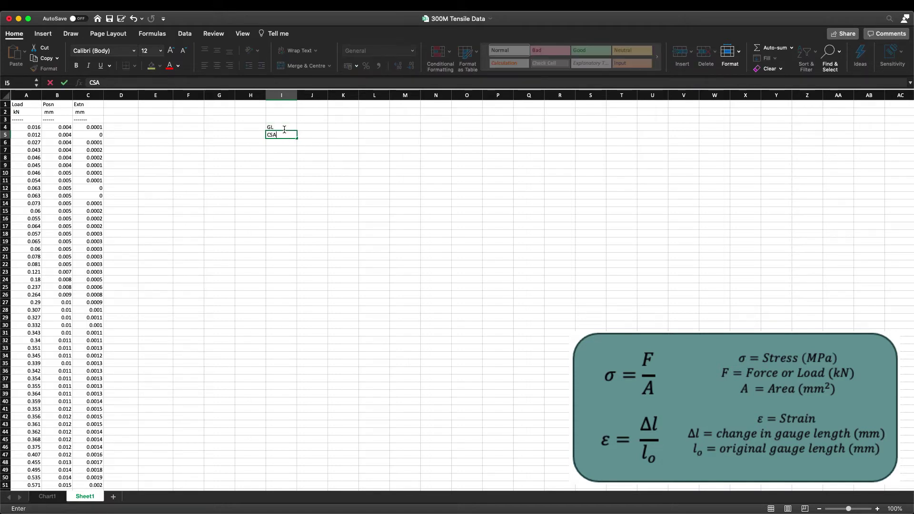
pyautogui.click(320, 128)
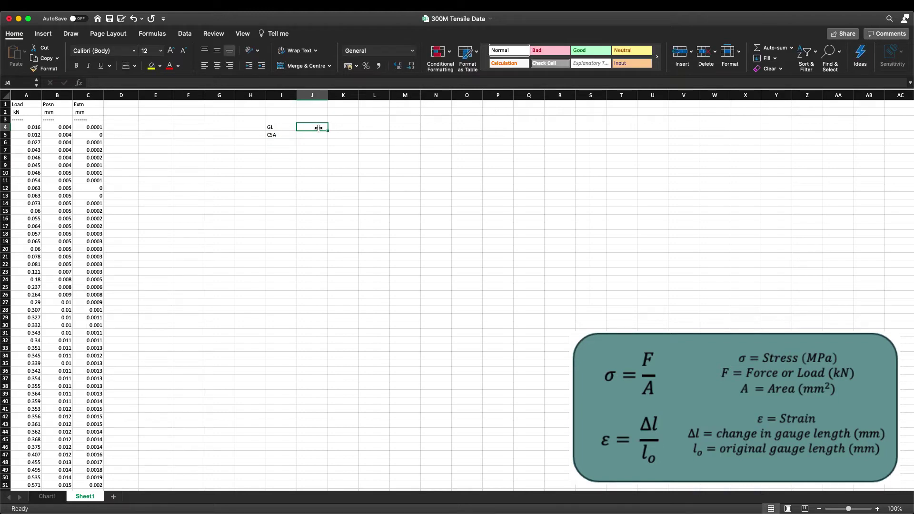
pyautogui.write('12.73')
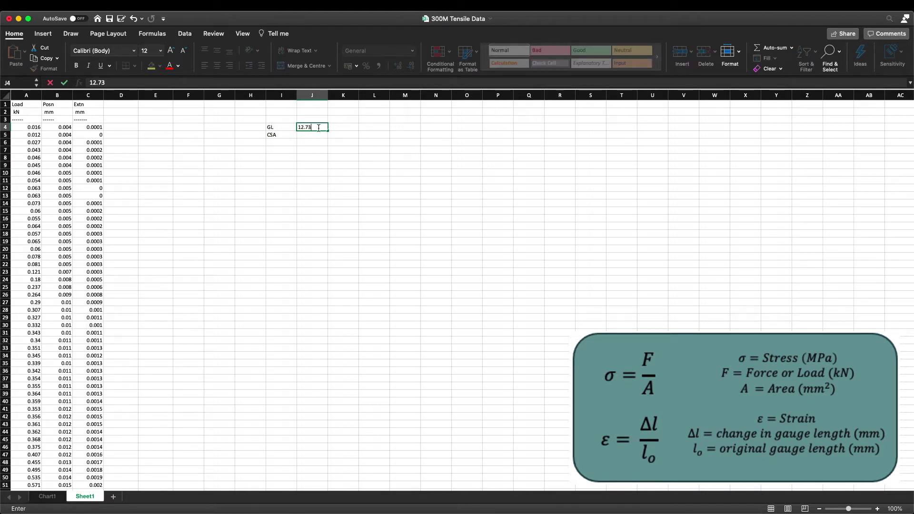
pyautogui.press('Return')
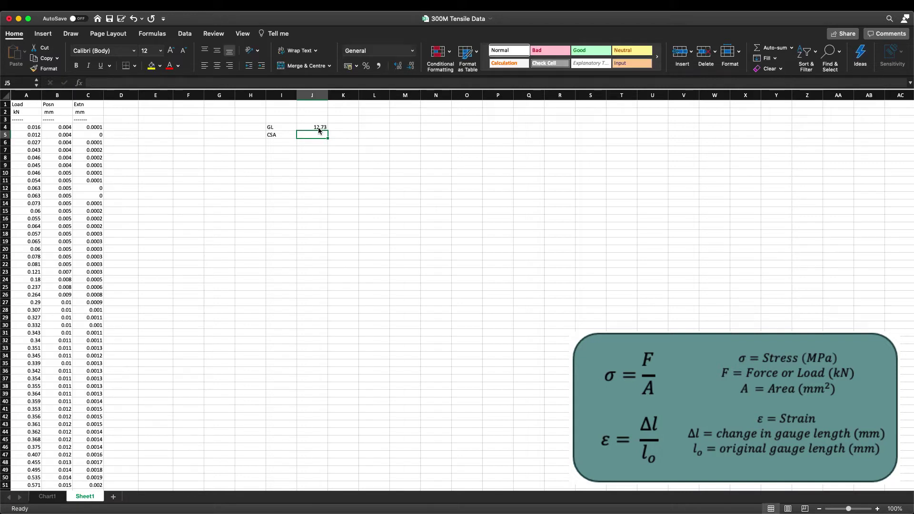
pyautogui.write('16.046')
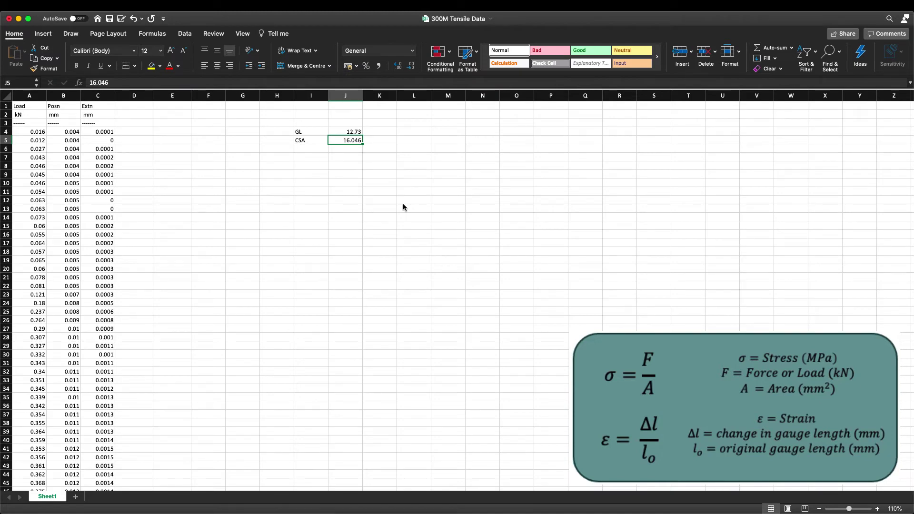
# Head D3 'Strain' and enter the formula =C4/$J$4 in D4.
pyautogui.click(140, 124)
pyautogui.write('S')
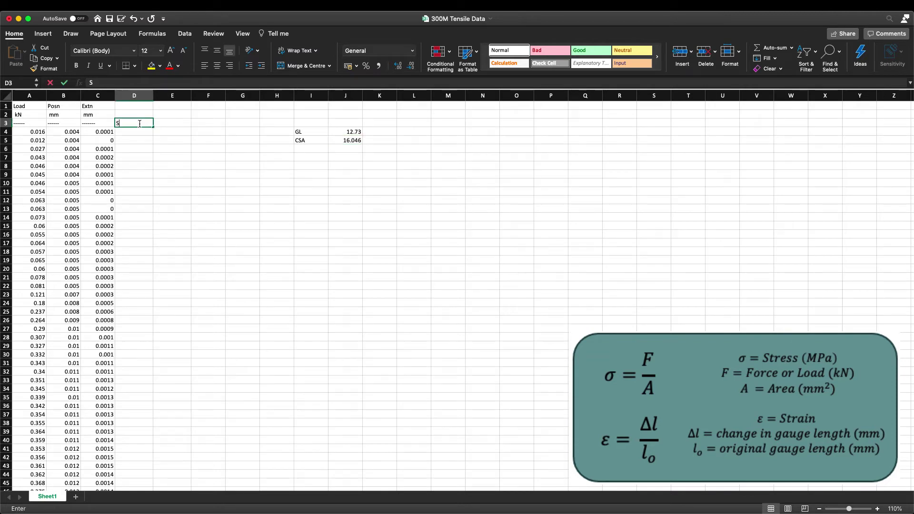
pyautogui.write('train')
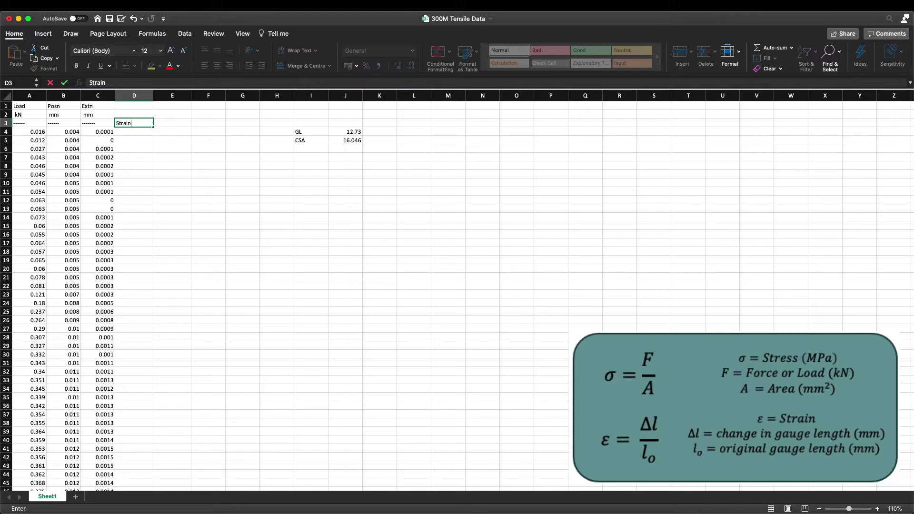
pyautogui.click(129, 132)
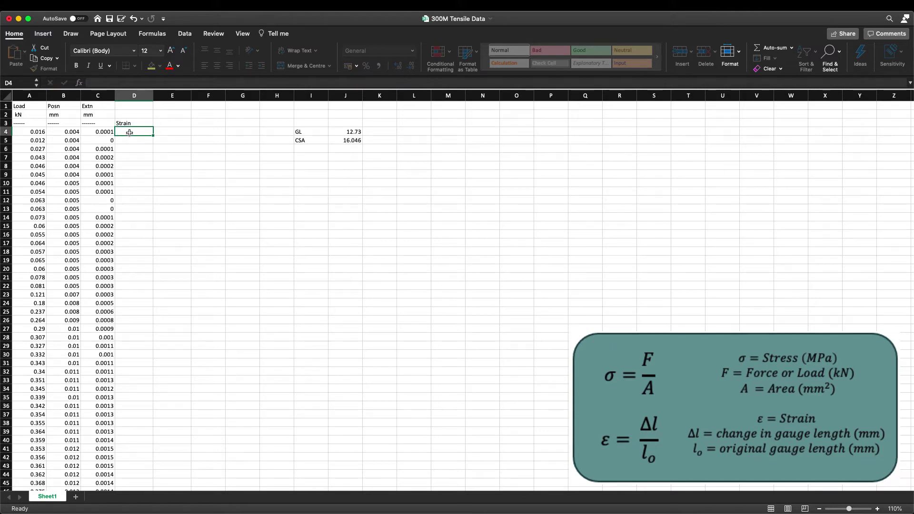
pyautogui.write('=')
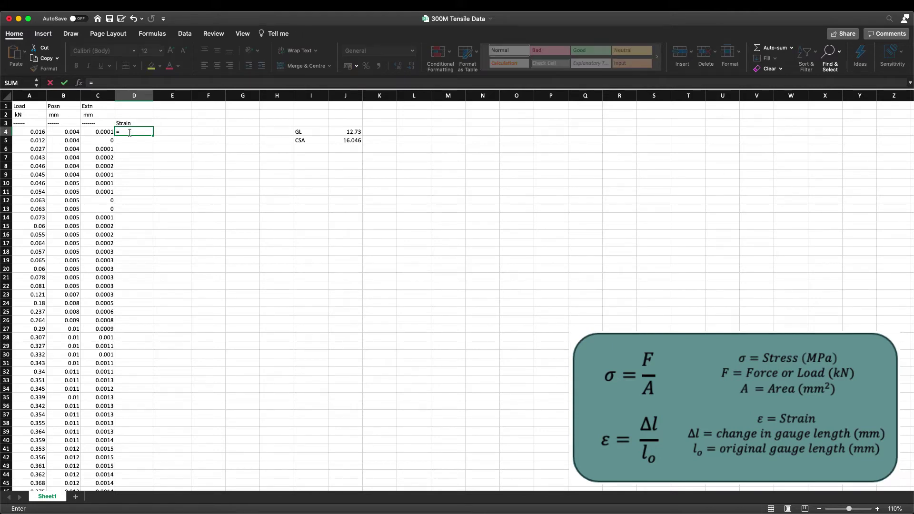
pyautogui.click(94, 132)
pyautogui.write('/')
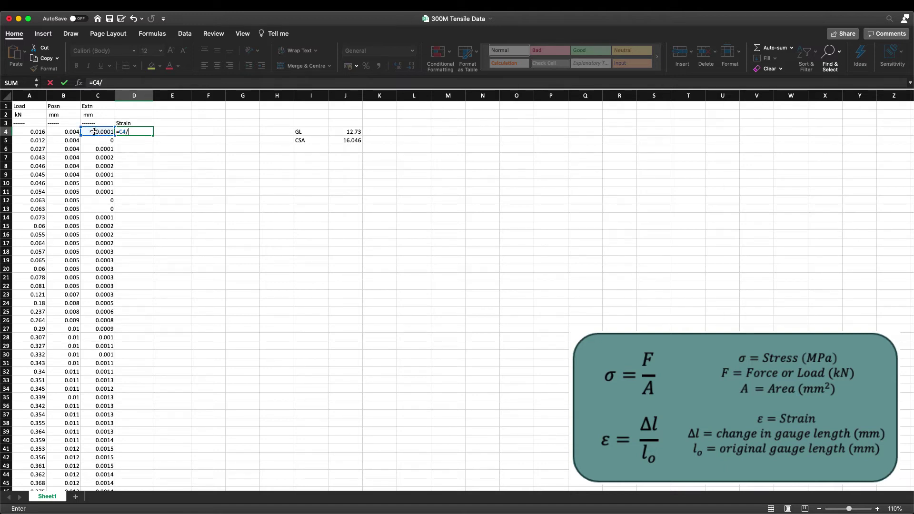
pyautogui.click(344, 131)
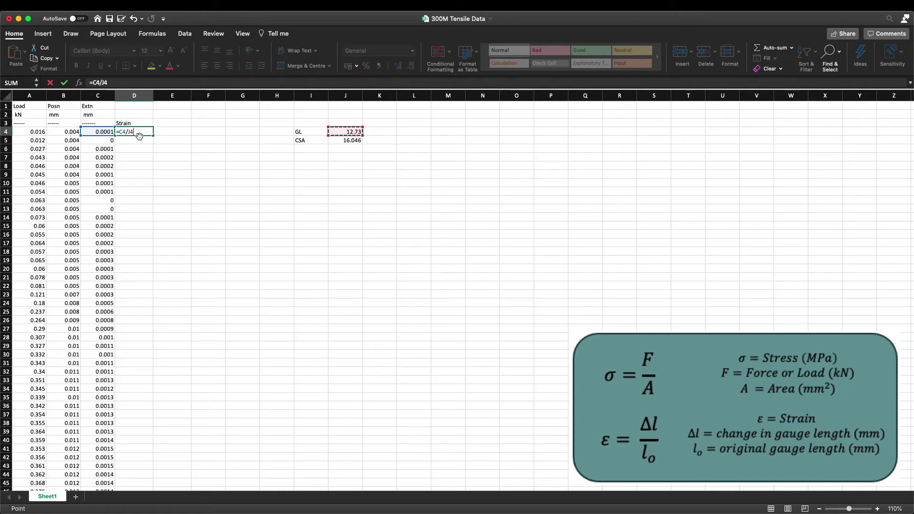
pyautogui.press('F4')
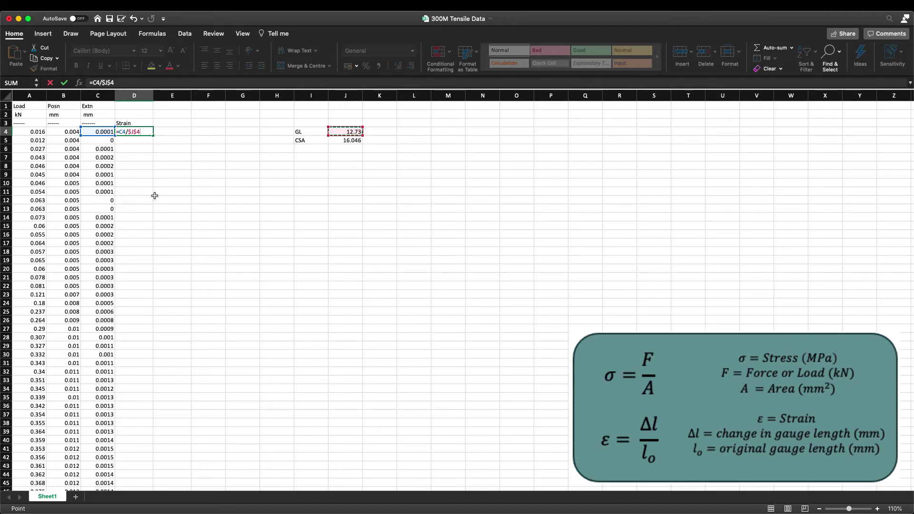
pyautogui.press('Return')
# Fill the strain formula from D4 down the whole of column D.
pyautogui.click(134, 133)
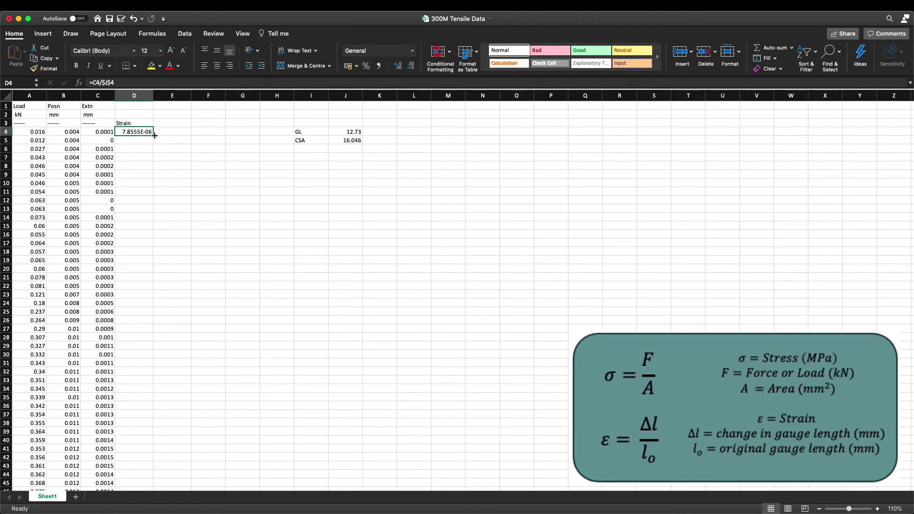
pyautogui.doubleClick(154, 136)
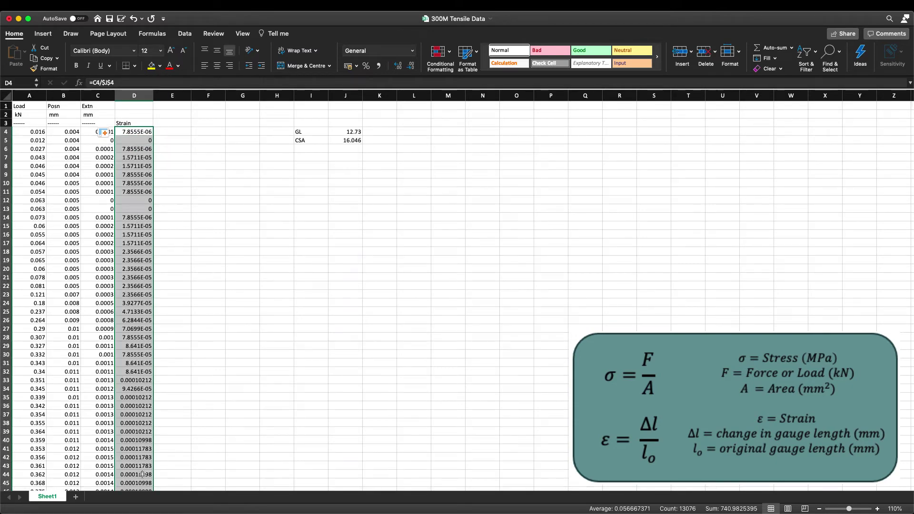
pyautogui.click(296, 237)
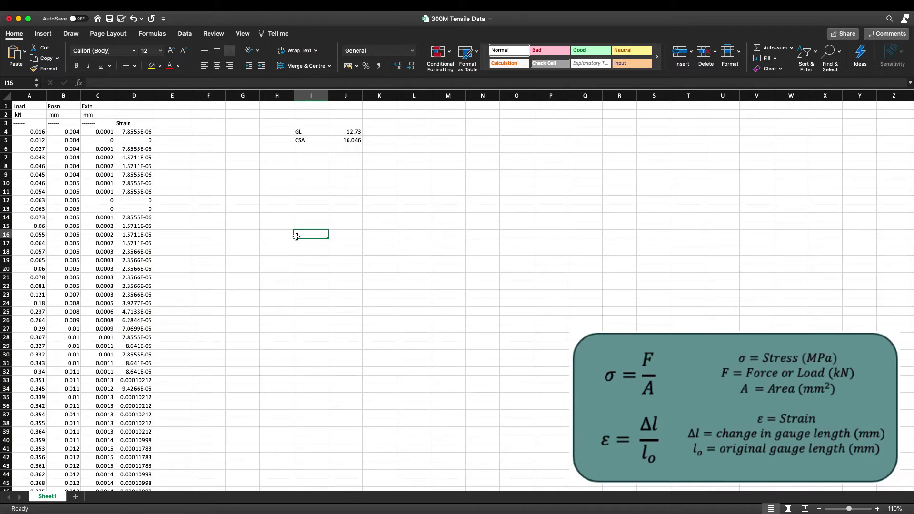
# Head E3 'Stress (MPa)' and enter the formula =(A4/$J$5)*1000 in E4.
pyautogui.click(173, 124)
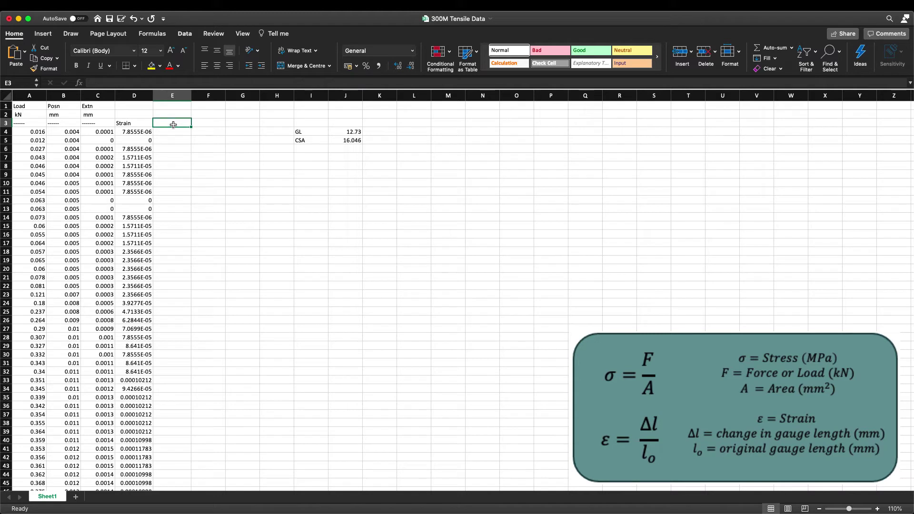
pyautogui.write('Stress ')
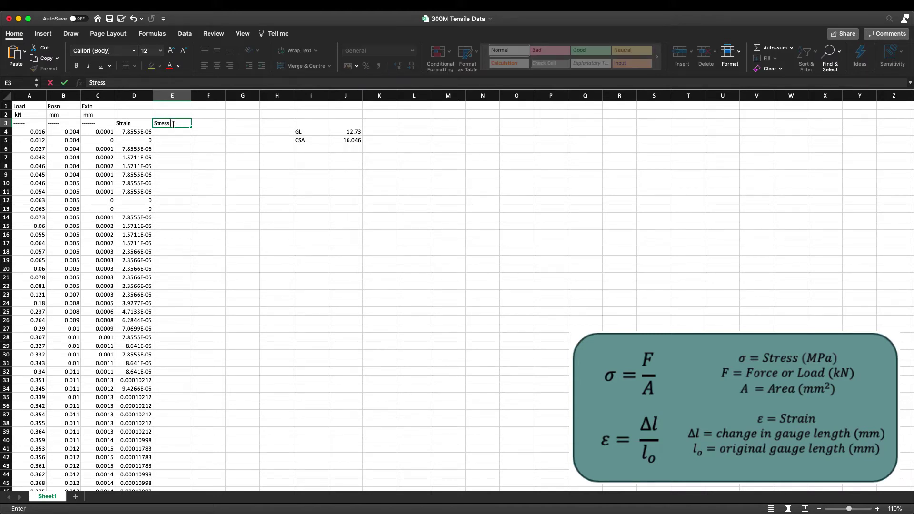
pyautogui.write('(MPa')
pyautogui.click(180, 133)
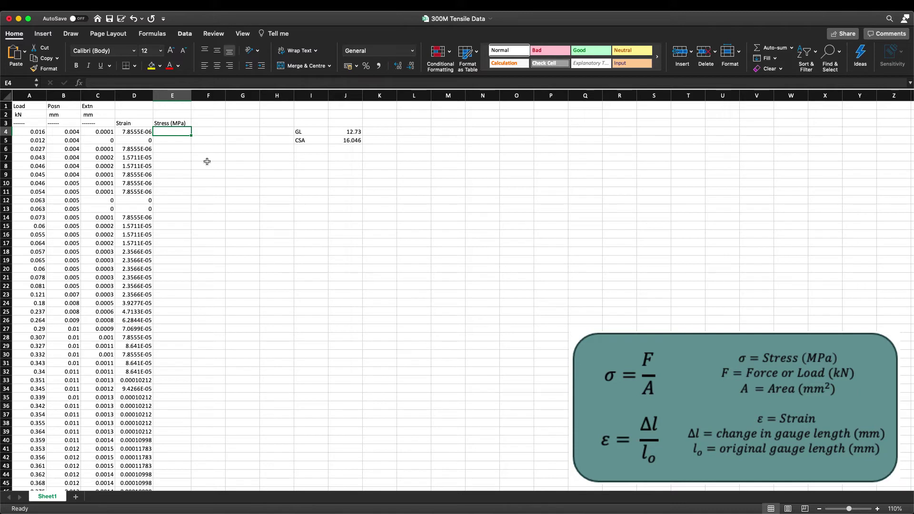
pyautogui.write('=')
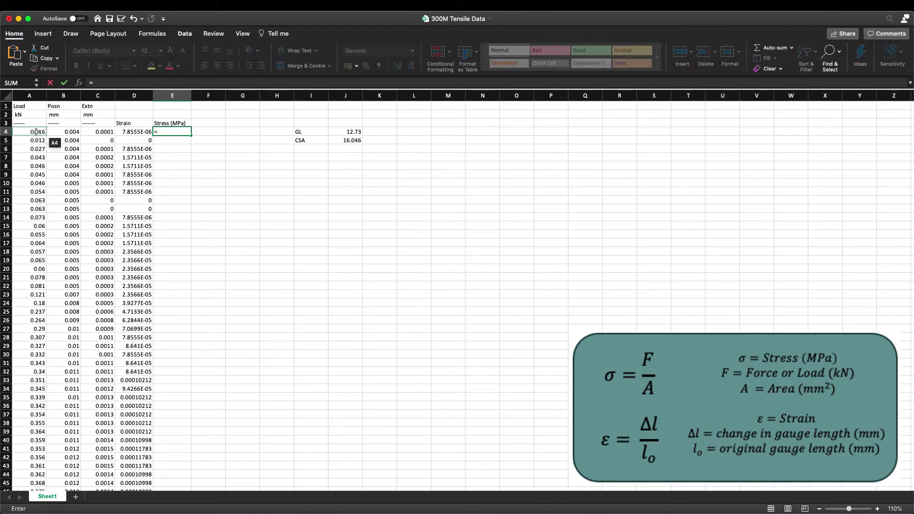
pyautogui.click(34, 131)
pyautogui.write('/')
pyautogui.click(349, 140)
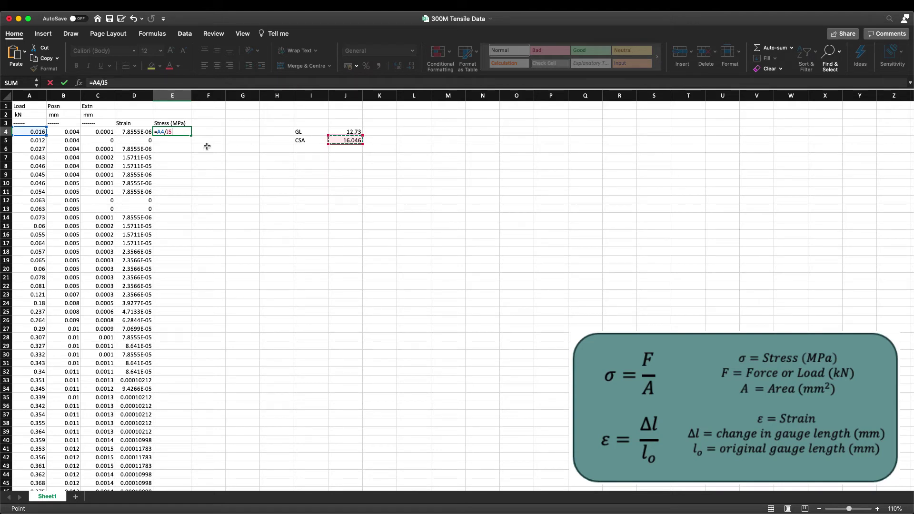
pyautogui.press('F4')
pyautogui.click(157, 131)
pyautogui.write('(')
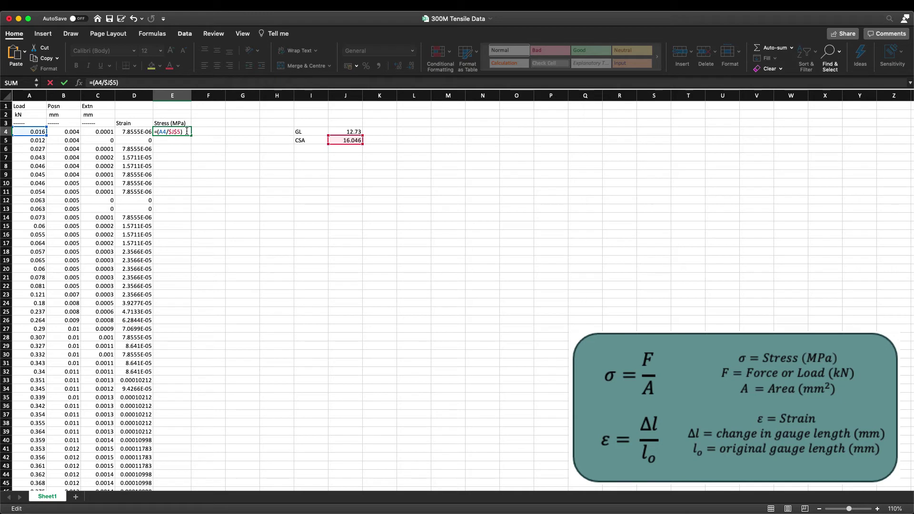
pyautogui.write('*1000')
pyautogui.press('Return')
# Fill the stress formula down column E and return to the E3 header.
pyautogui.click(181, 133)
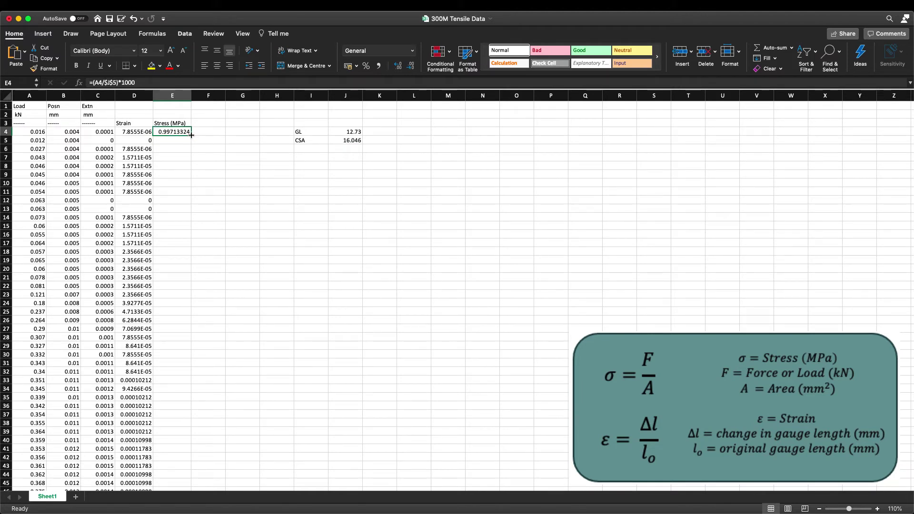
pyautogui.doubleClick(191, 136)
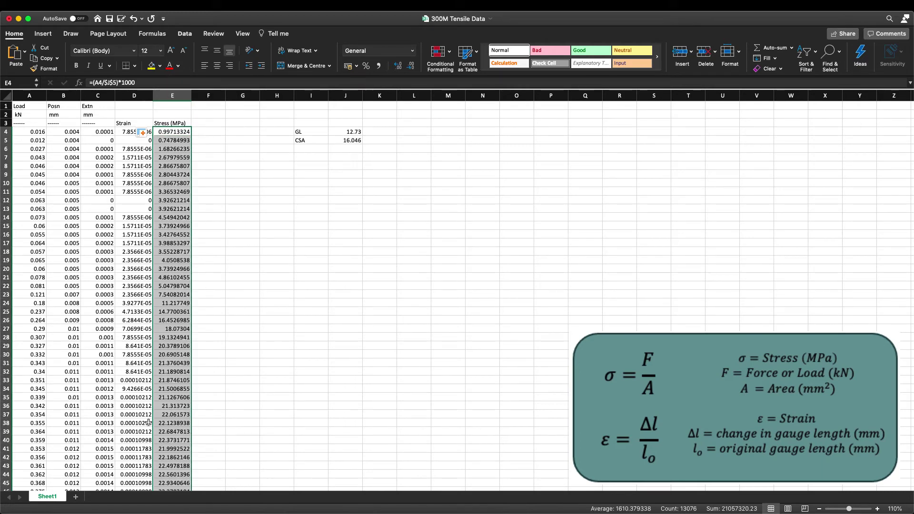
pyautogui.press('Up')
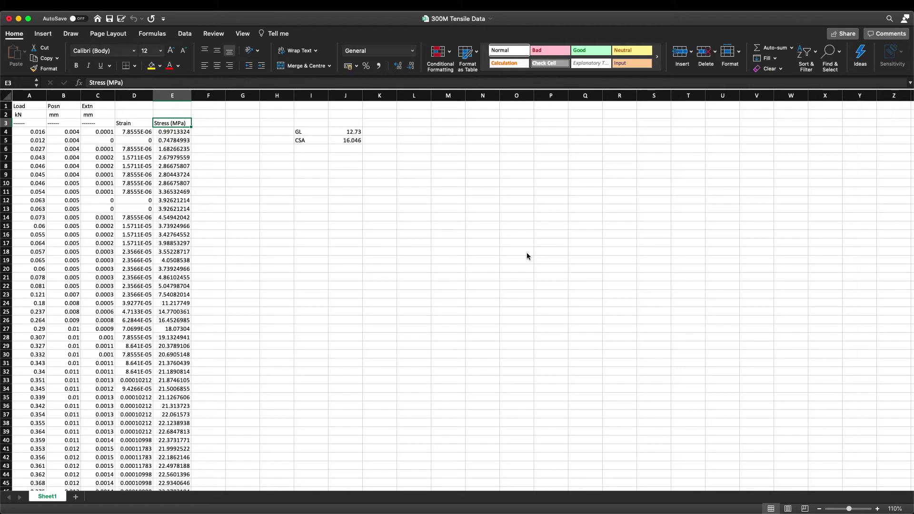
# Select the Strain and Stress data in D4:E13079 and insert a plain scatter chart.
pyautogui.click(142, 132)
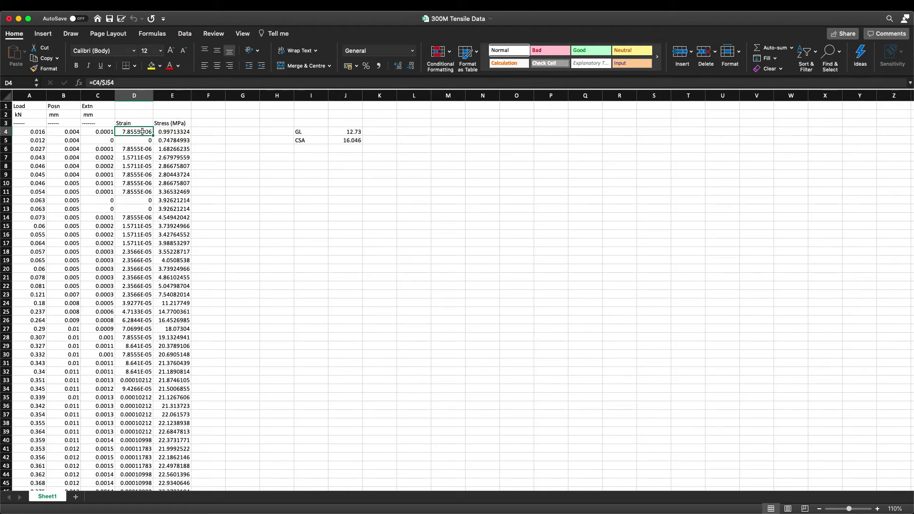
pyautogui.hotkey('shift', 'Right')
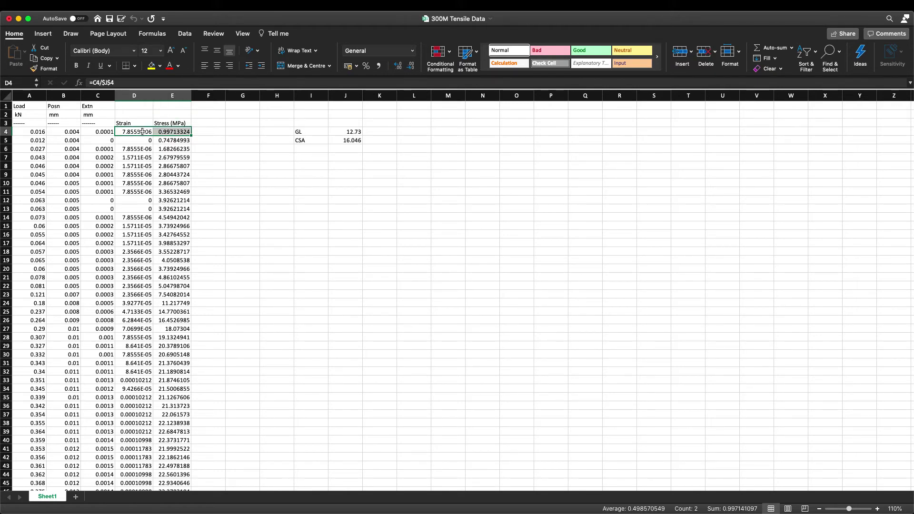
pyautogui.hotkey('ctrl', 'shift', 'Down')
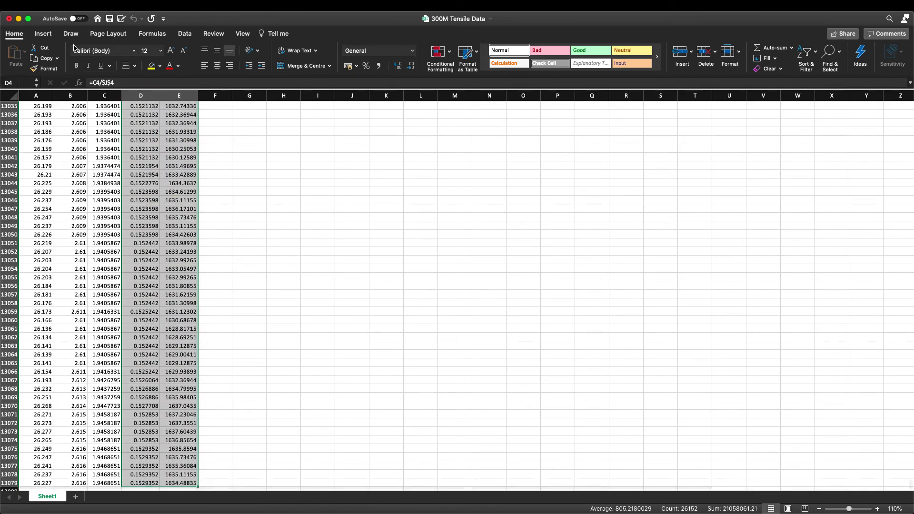
pyautogui.click(46, 36)
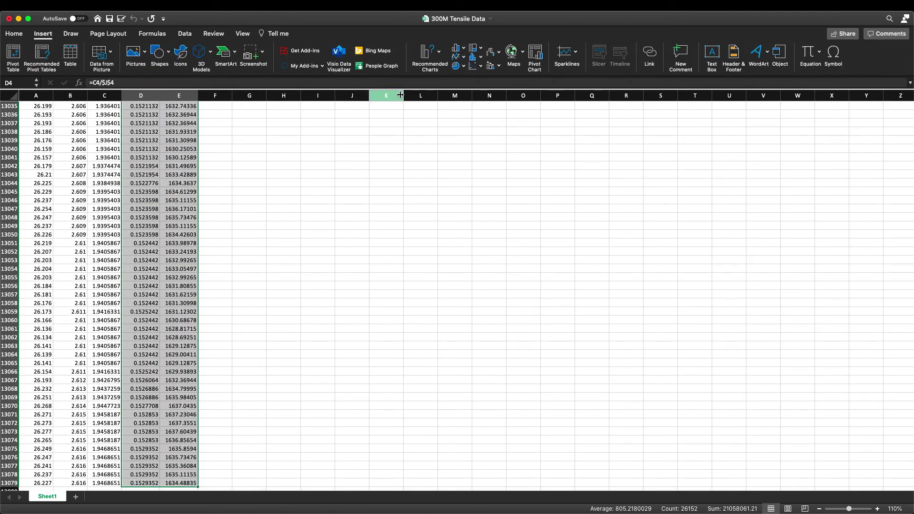
pyautogui.click(475, 66)
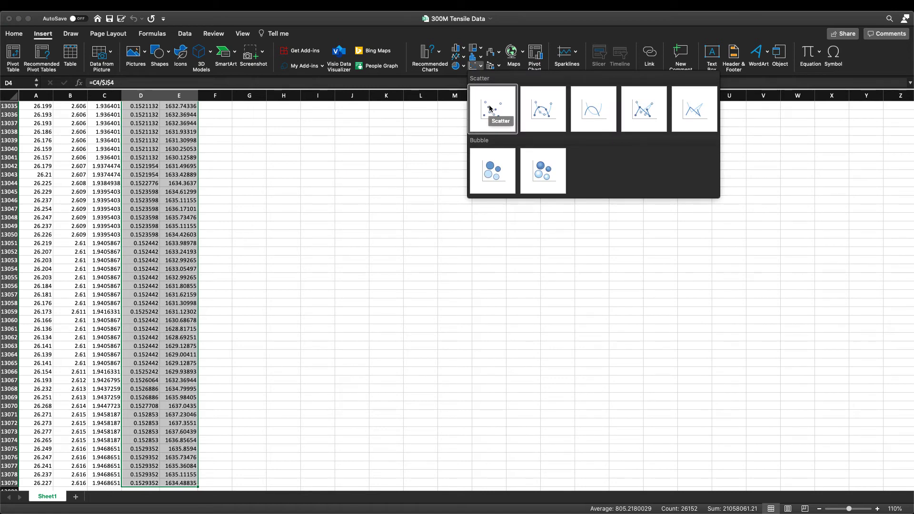
pyautogui.click(490, 108)
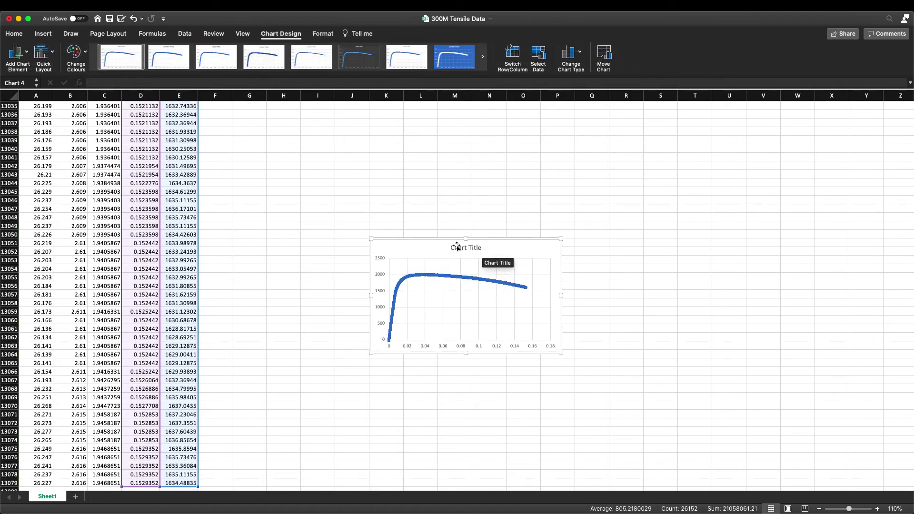
# Move the scatter chart onto its own new sheet, Chart5.
pyautogui.rightClick(420, 234)
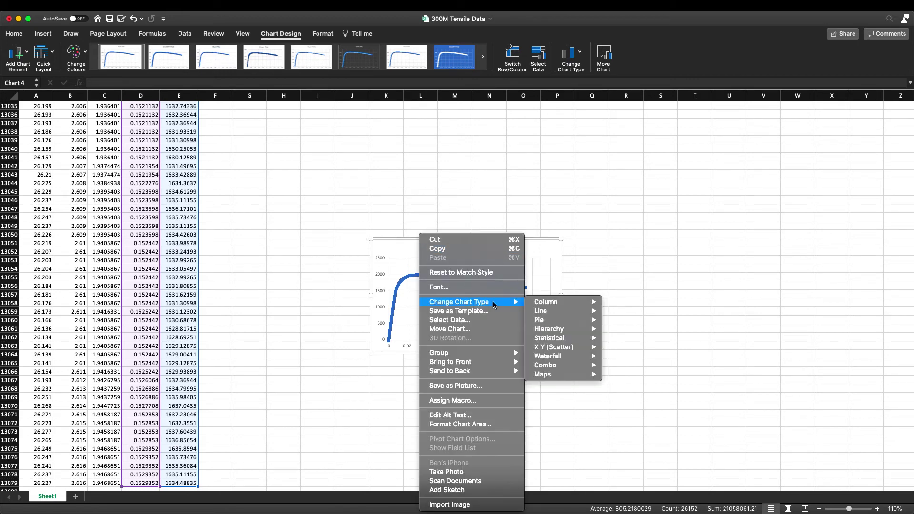
pyautogui.click(486, 329)
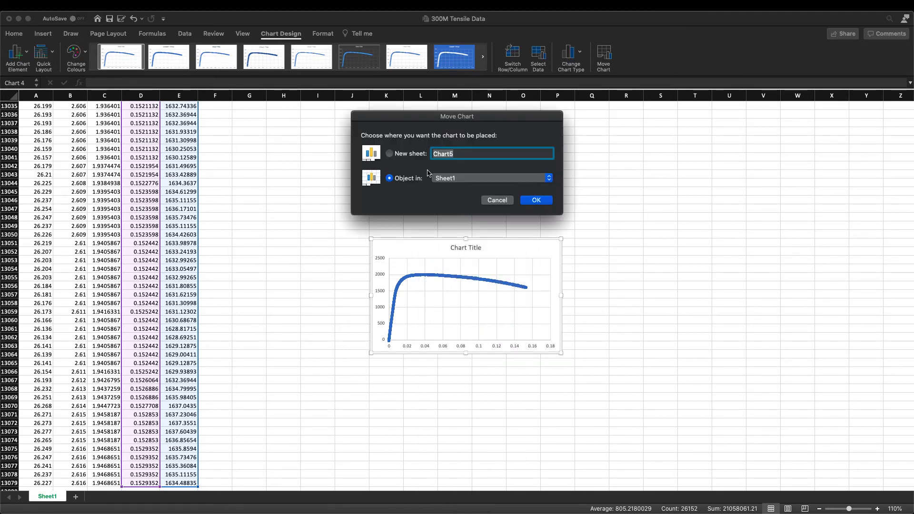
pyautogui.click(390, 154)
pyautogui.click(542, 201)
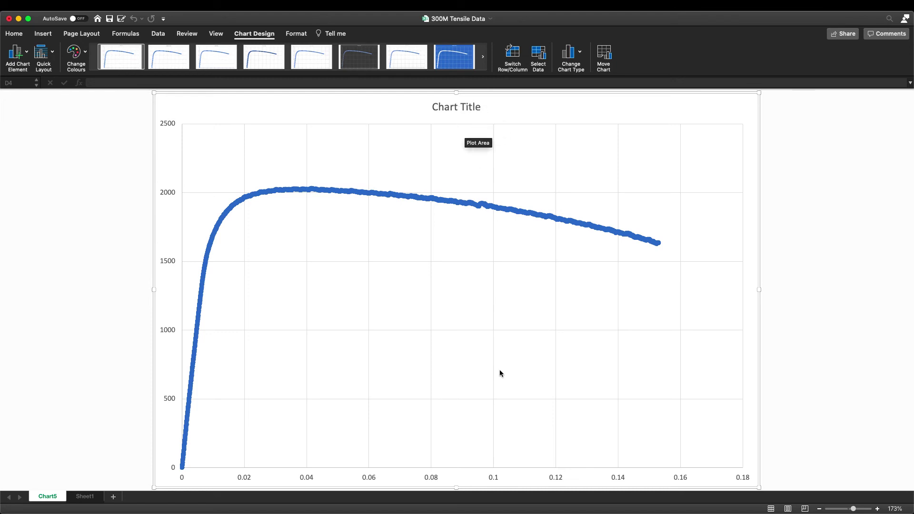
# Replace the chart title with 'Stress vs Strain - 300M'.
pyautogui.doubleClick(455, 107)
pyautogui.click(386, 106)
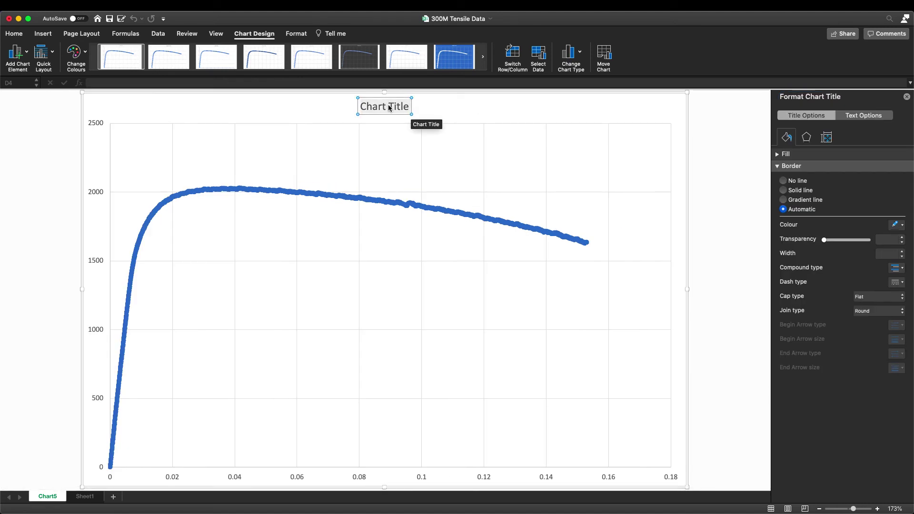
pyautogui.tripleClick(389, 108)
pyautogui.press('BackSpace')
pyautogui.write('St')
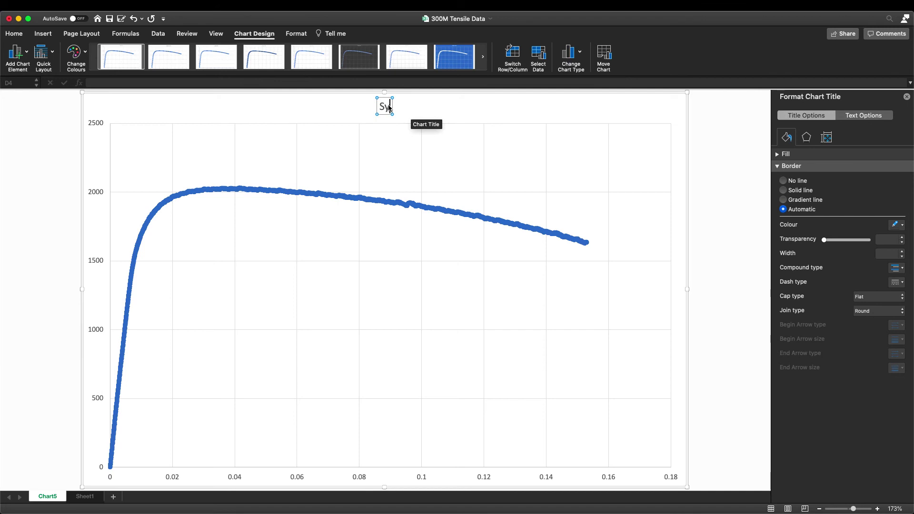
pyautogui.write('ress vs S')
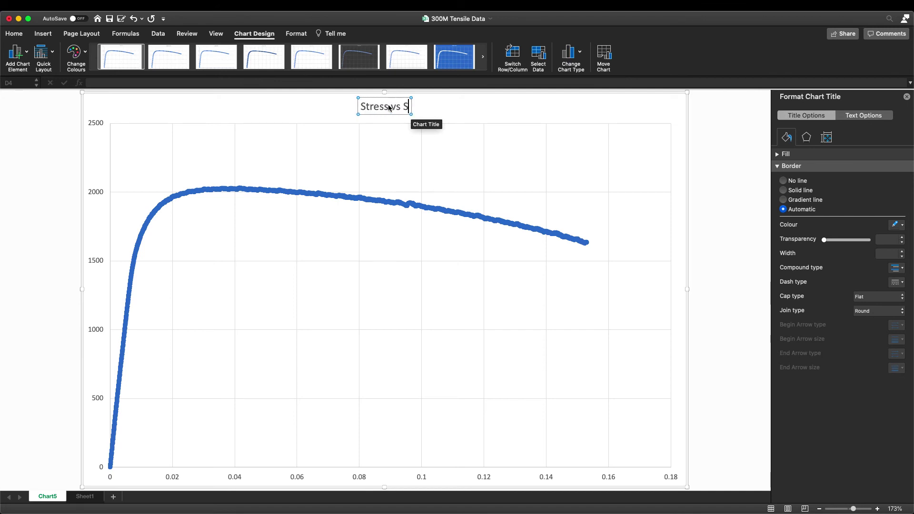
pyautogui.write('train - 300M')
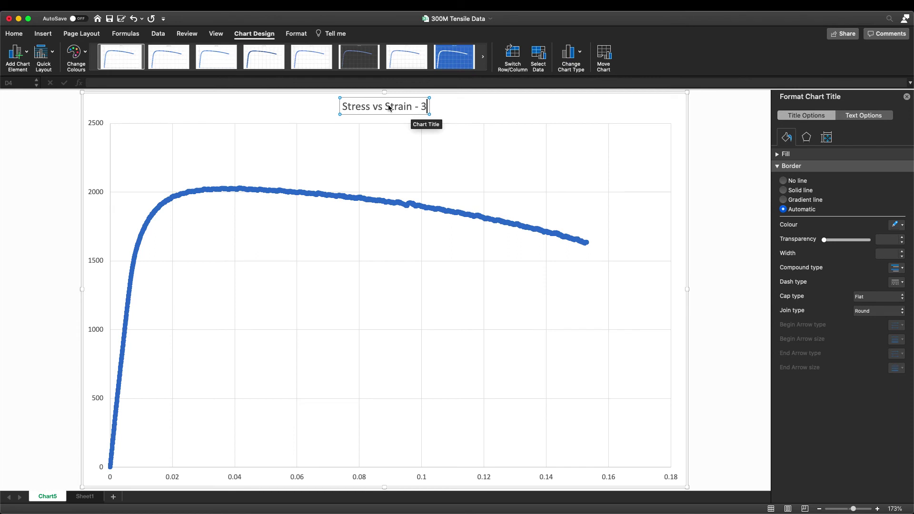
pyautogui.click(547, 106)
pyautogui.click(908, 98)
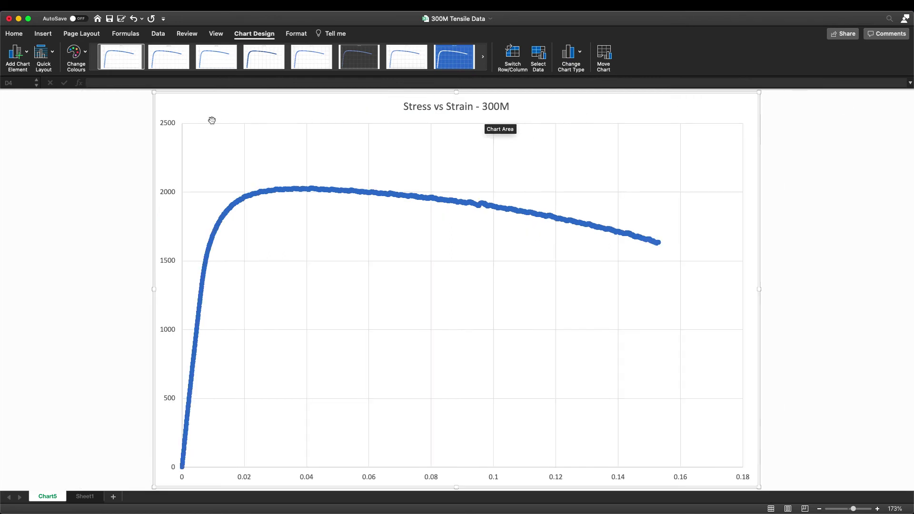
# Add a primary horizontal axis title reading 'Strain'.
pyautogui.click(16, 50)
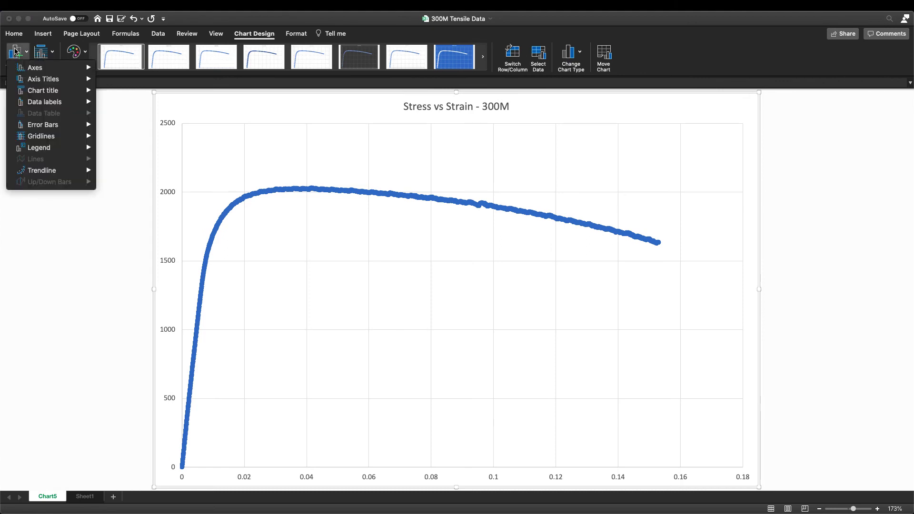
pyautogui.moveTo(35, 67)
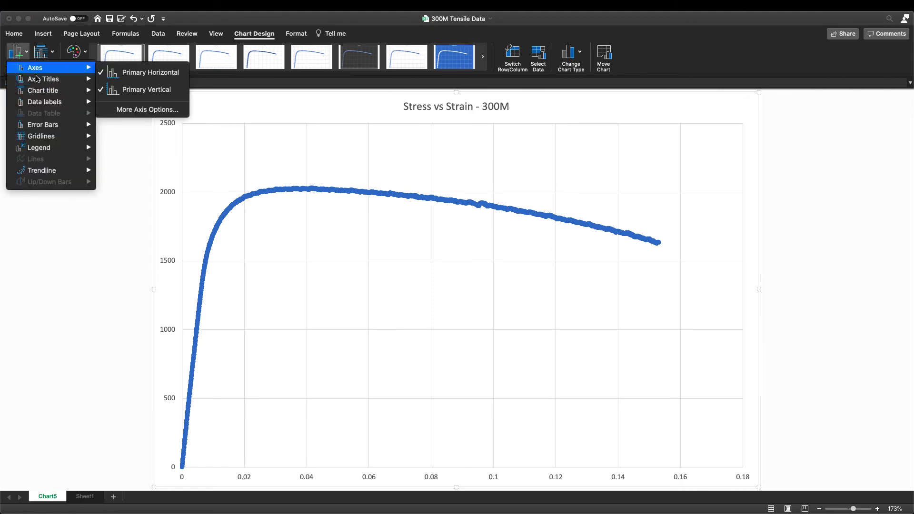
pyautogui.click(129, 84)
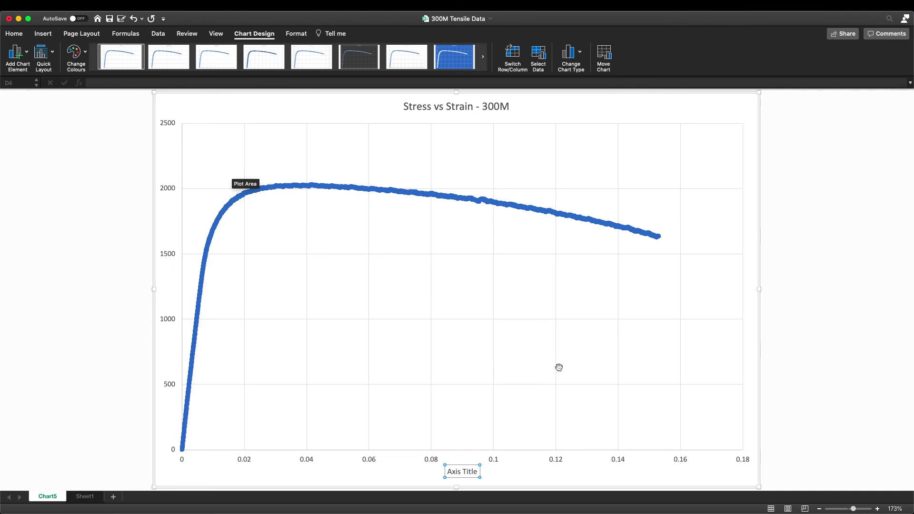
pyautogui.tripleClick(464, 472)
pyautogui.write('Strain')
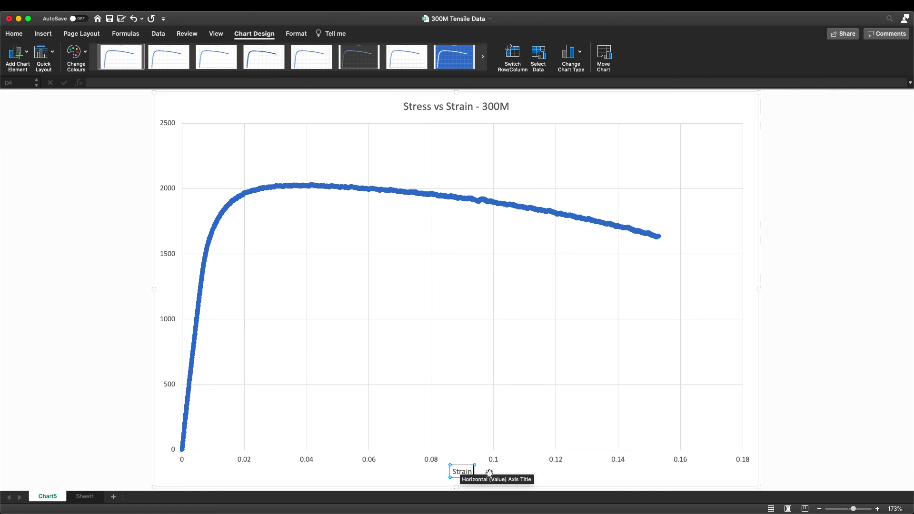
# Add a primary vertical axis title reading 'Stress (MPa)'.
pyautogui.click(20, 61)
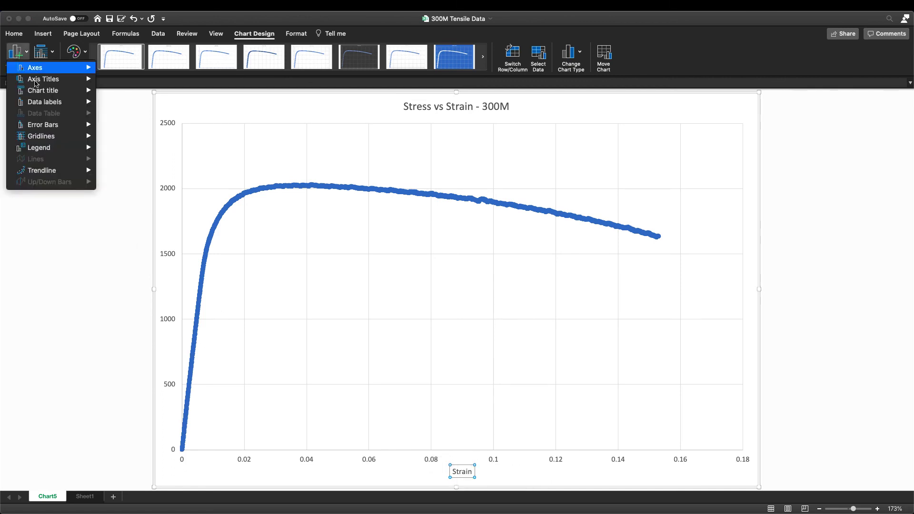
pyautogui.moveTo(52, 80)
pyautogui.click(125, 101)
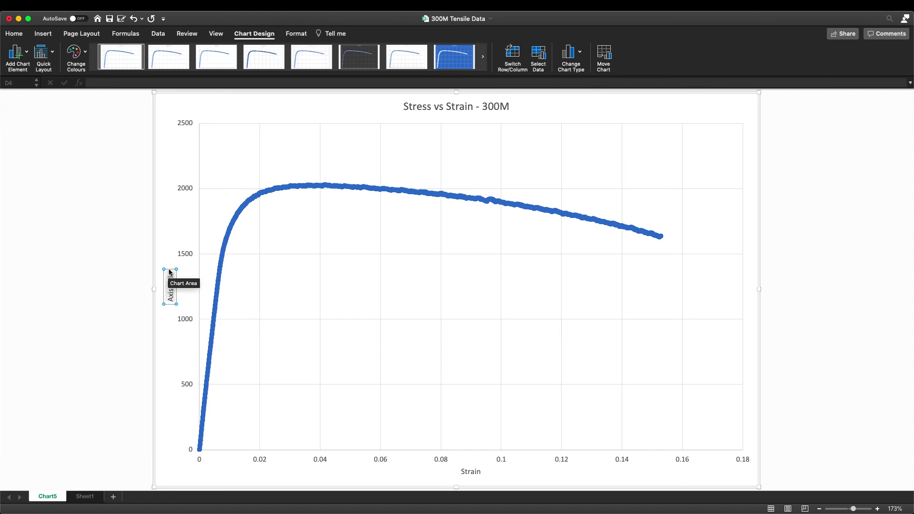
pyautogui.write('Stress (MPa)')
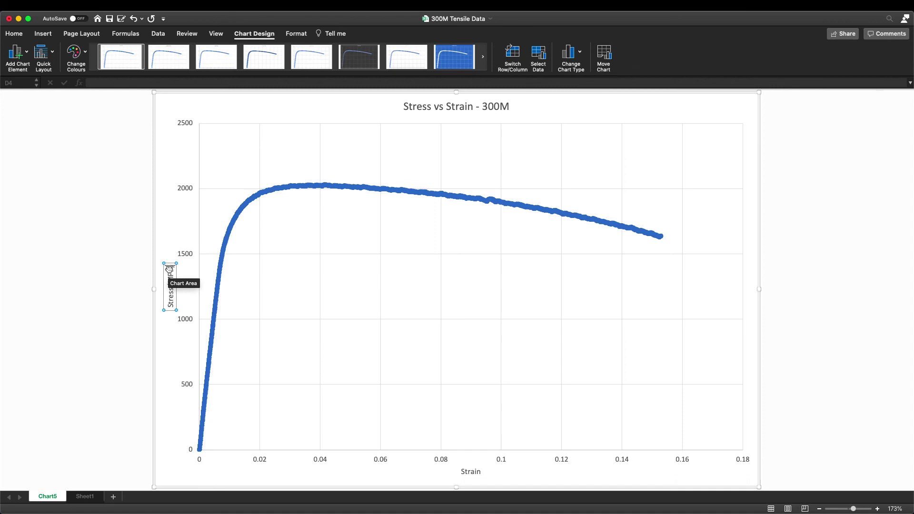
pyautogui.click(163, 242)
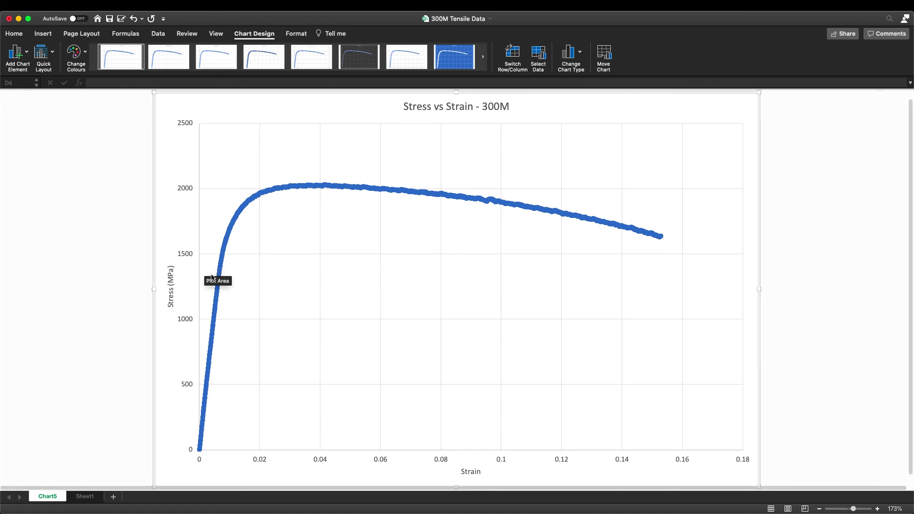